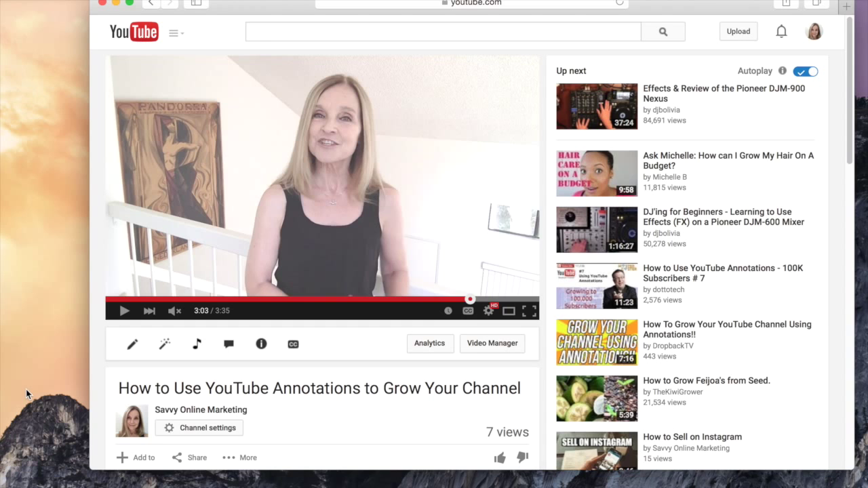
Play the YouTube video and pause at 3:12 on the Thanks for Watching end card.
{"action": "left_click", "coordinate": [122, 312]}
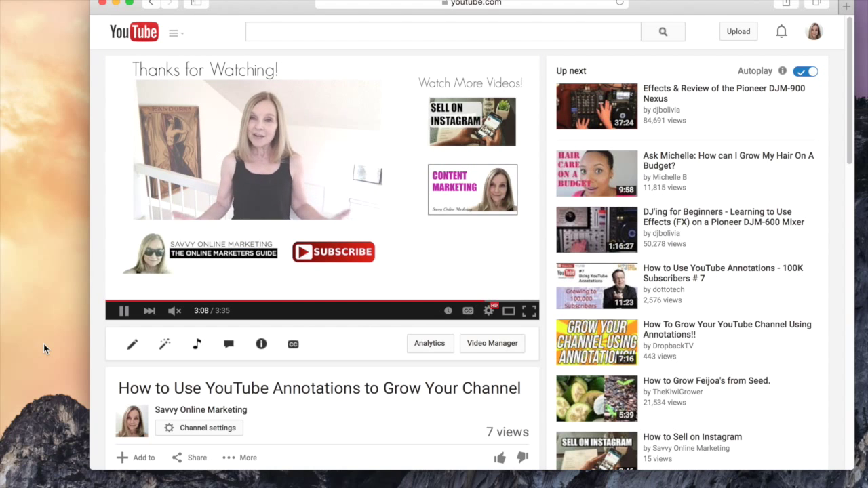
{"action": "left_click", "coordinate": [122, 315]}
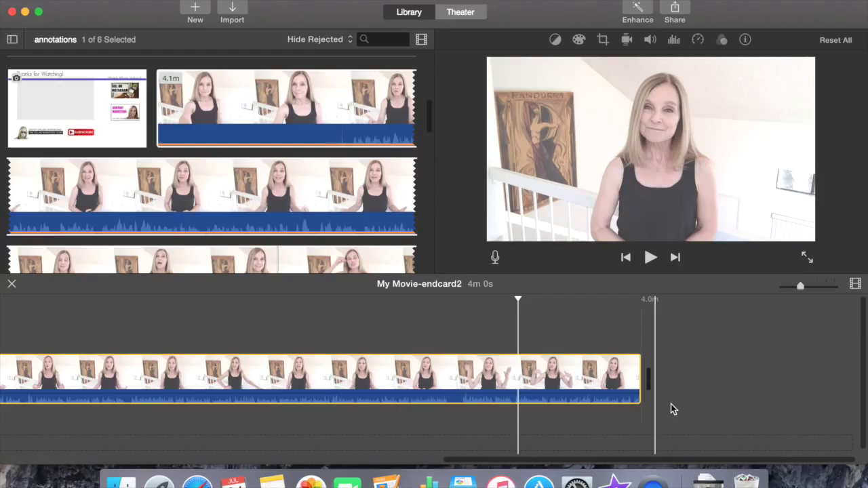
Select the sample_outro3 Thanks for Watching image in the annotations event to preview it.
{"action": "left_click", "coordinate": [105, 108]}
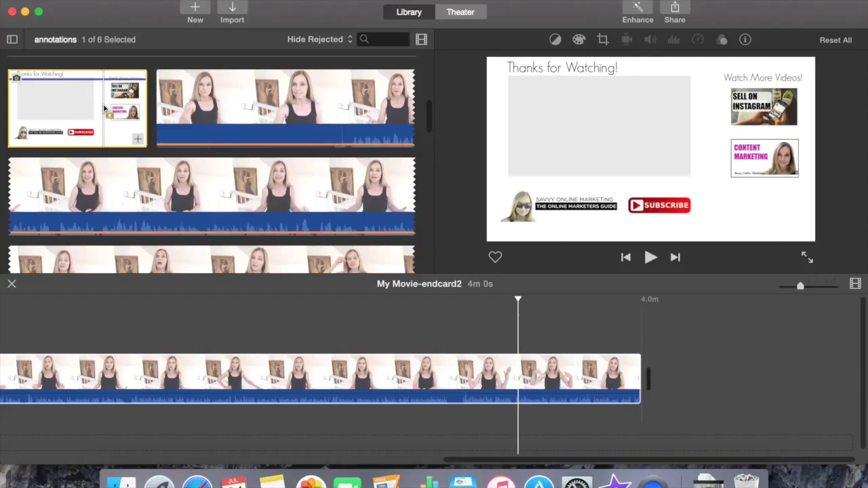
Append the end-card still after the main video and set its cropping to Fit, then preview the ending.
{"action": "left_click_drag", "start_coordinate": [105, 107], "coordinate": [678, 376]}
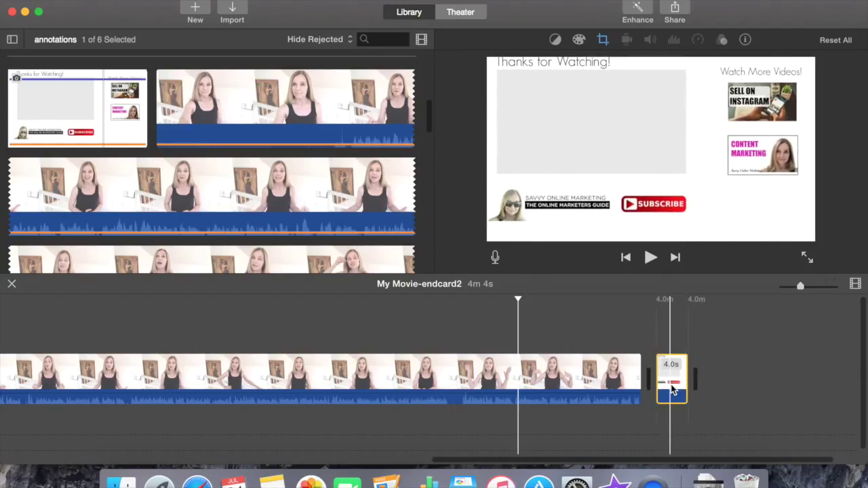
{"action": "left_click", "coordinate": [671, 389]}
{"action": "left_click", "coordinate": [603, 41]}
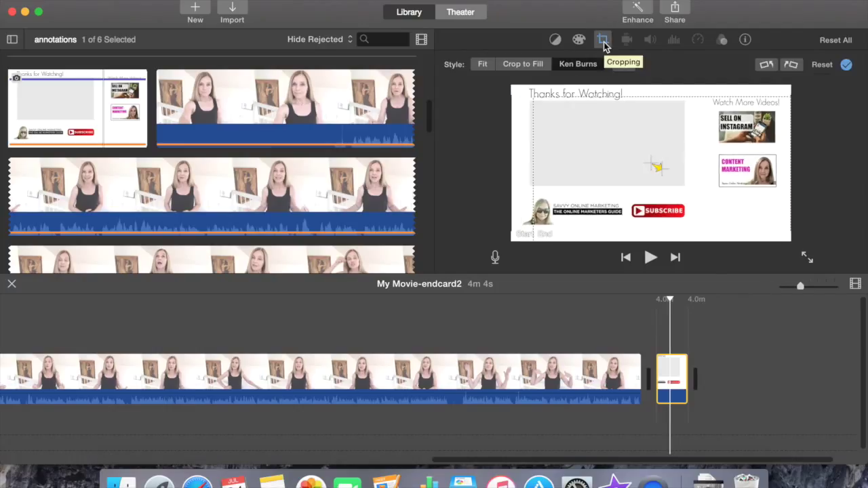
{"action": "left_click", "coordinate": [484, 65]}
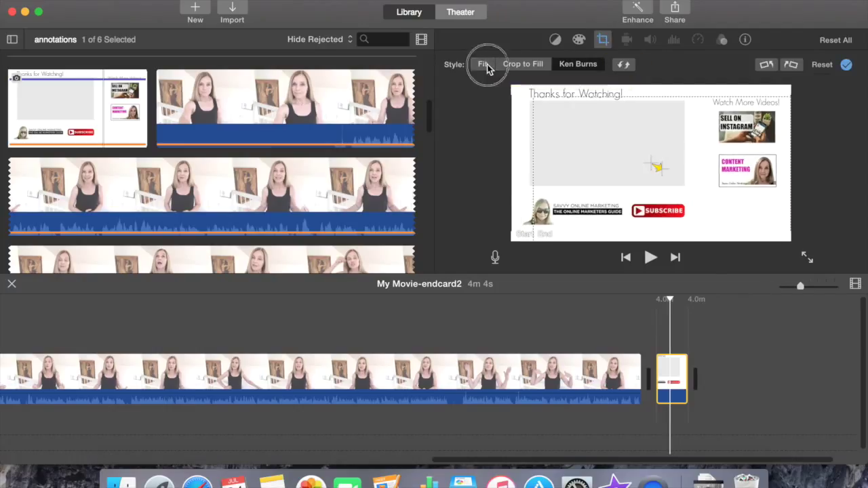
{"action": "left_click", "coordinate": [669, 301]}
{"action": "mouse_move", "coordinate": [669, 302]}
{"action": "left_mouse_down"}
{"action": "mouse_move", "coordinate": [656, 302]}
{"action": "mouse_move", "coordinate": [683, 302]}
{"action": "mouse_move", "coordinate": [664, 311]}
{"action": "left_mouse_up"}
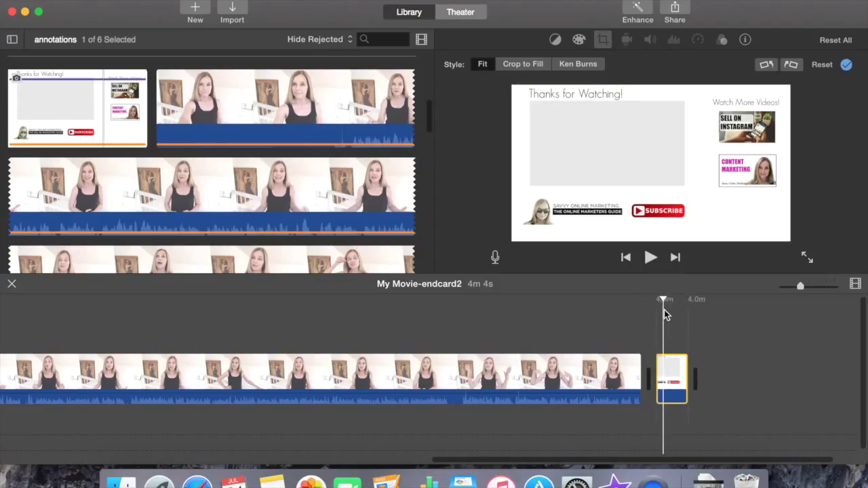
Stretch the end-card still to 30.0 seconds so the project runs 4m 30s.
{"action": "left_click", "coordinate": [678, 381]}
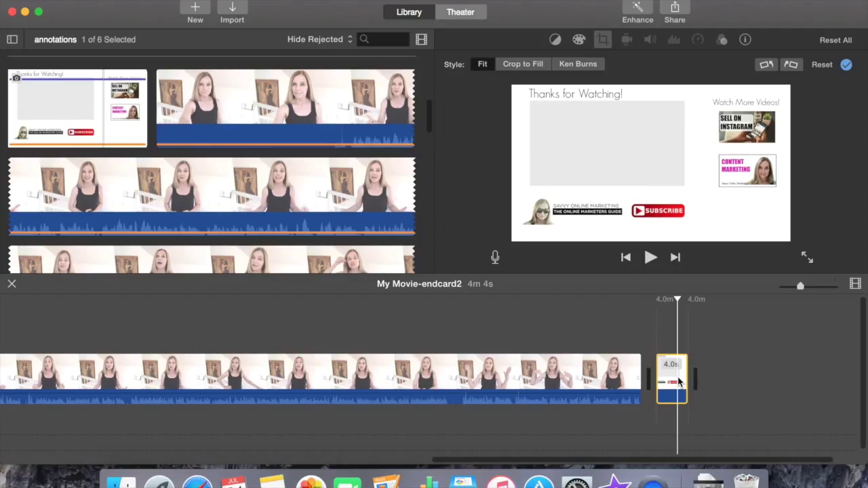
{"action": "scroll", "coordinate": [678, 383], "scroll_direction": "right", "scroll_amount": 5}
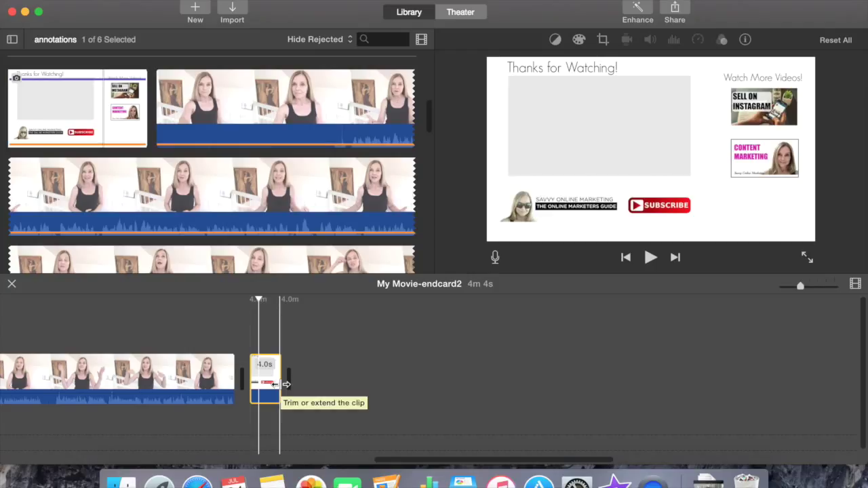
{"action": "left_click_drag", "start_coordinate": [285, 384], "coordinate": [446, 397]}
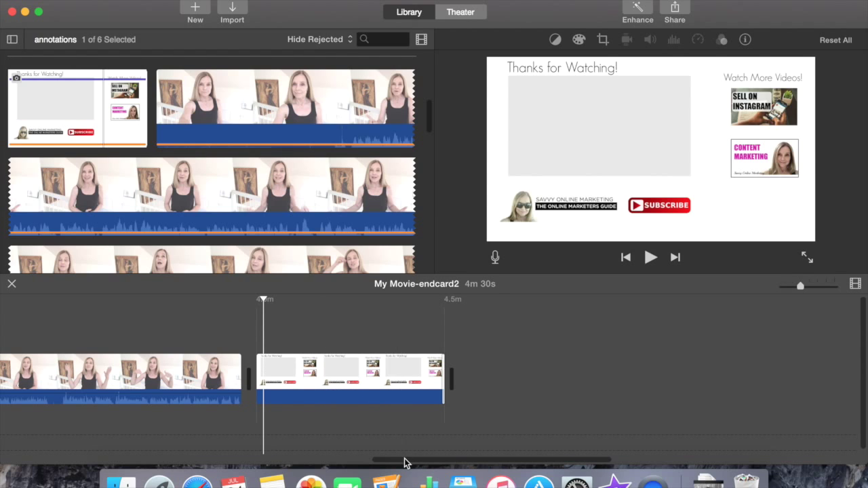
{"action": "left_click_drag", "start_coordinate": [404, 459], "coordinate": [358, 464]}
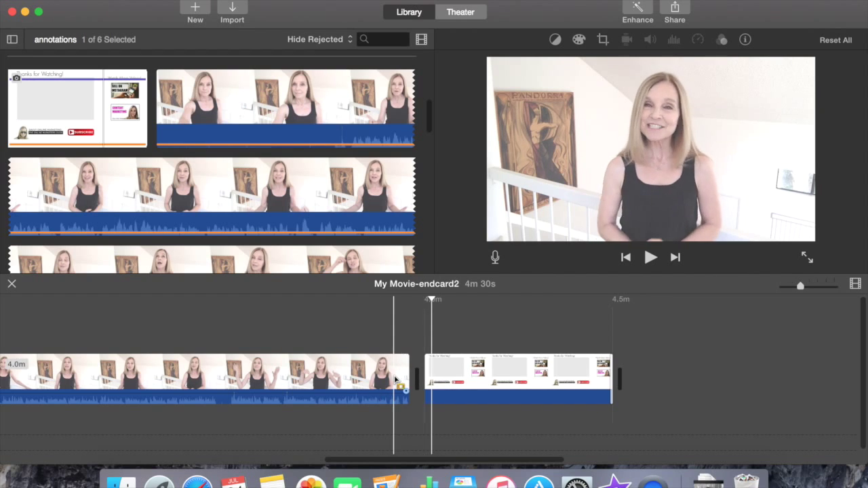
Mark a range covering the last 30 seconds of the talking-head video.
{"action": "left_click_drag", "start_coordinate": [396, 380], "coordinate": [256, 397]}
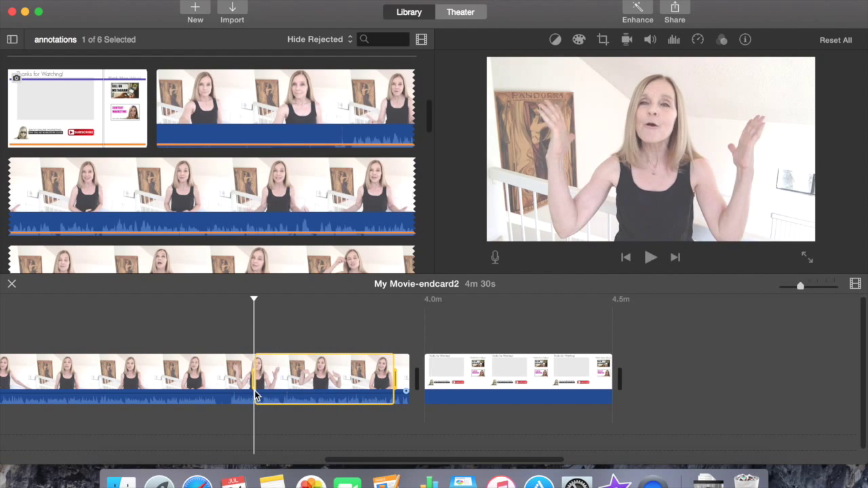
{"action": "left_click", "coordinate": [397, 382]}
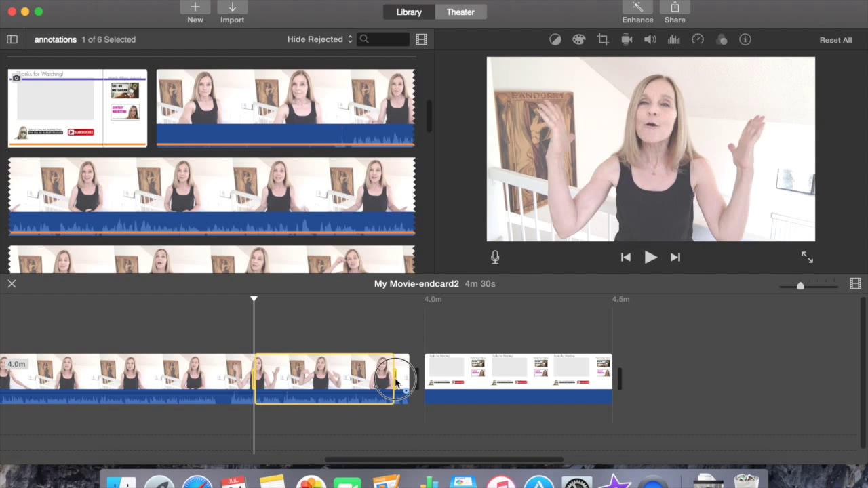
{"action": "left_click_drag", "start_coordinate": [396, 382], "coordinate": [411, 382]}
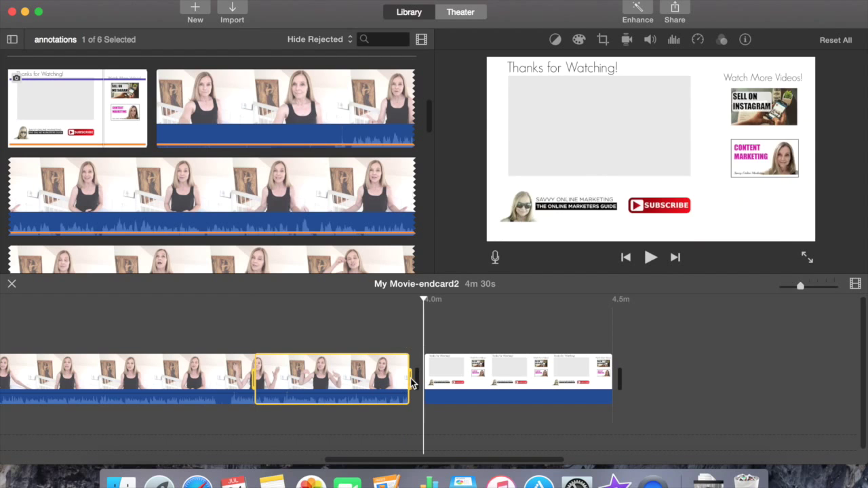
{"action": "left_click", "coordinate": [255, 381]}
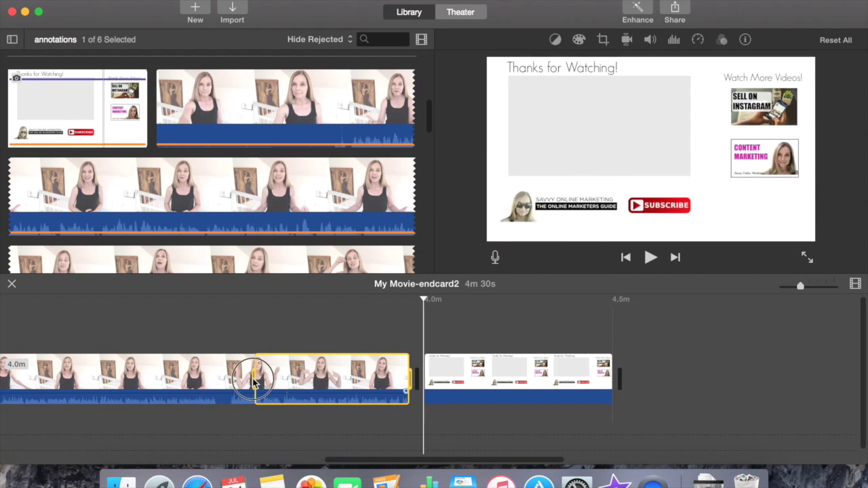
{"action": "left_click_drag", "start_coordinate": [255, 381], "coordinate": [222, 385]}
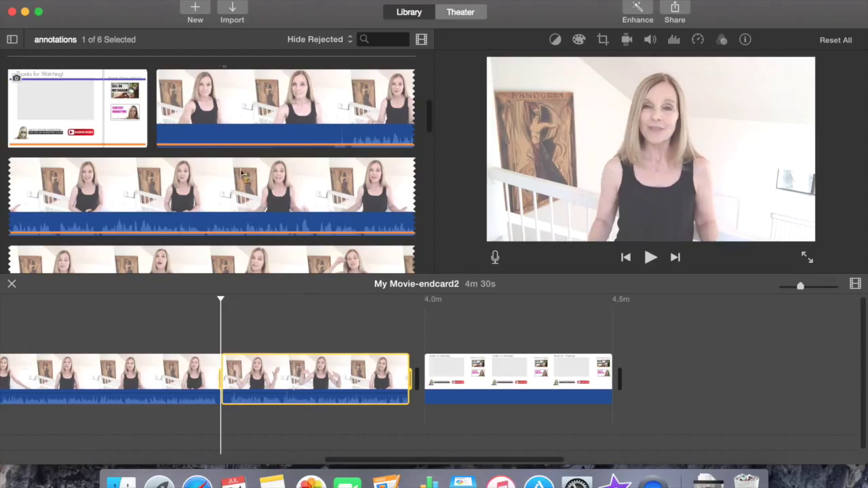
Split the main video there with Modify > Split Clip and select the new 30.0s clip.
{"action": "left_click", "coordinate": [180, 0]}
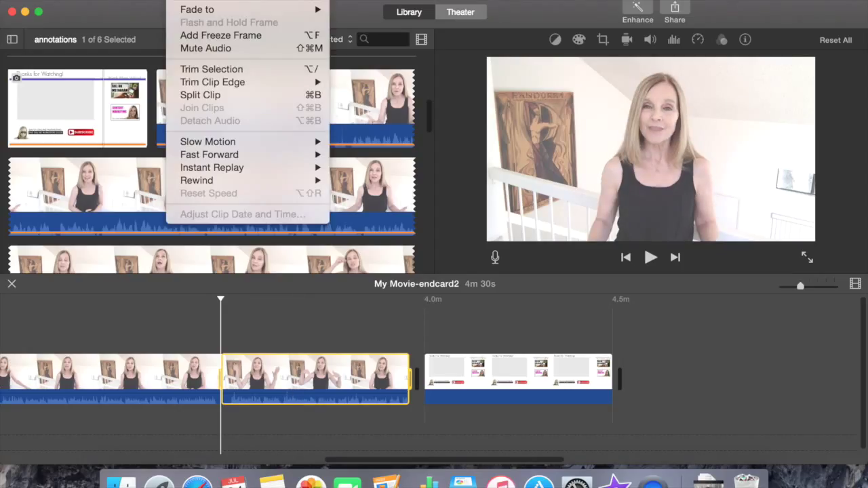
{"action": "left_click", "coordinate": [229, 95]}
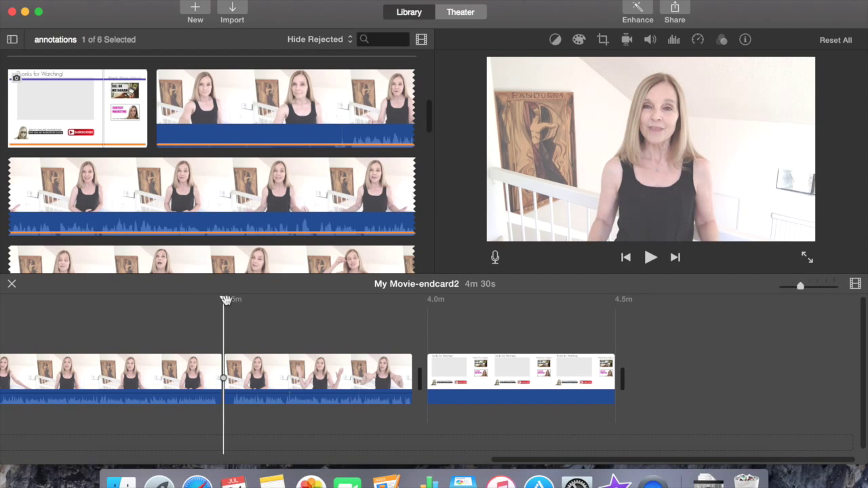
{"action": "left_click_drag", "start_coordinate": [226, 299], "coordinate": [195, 300]}
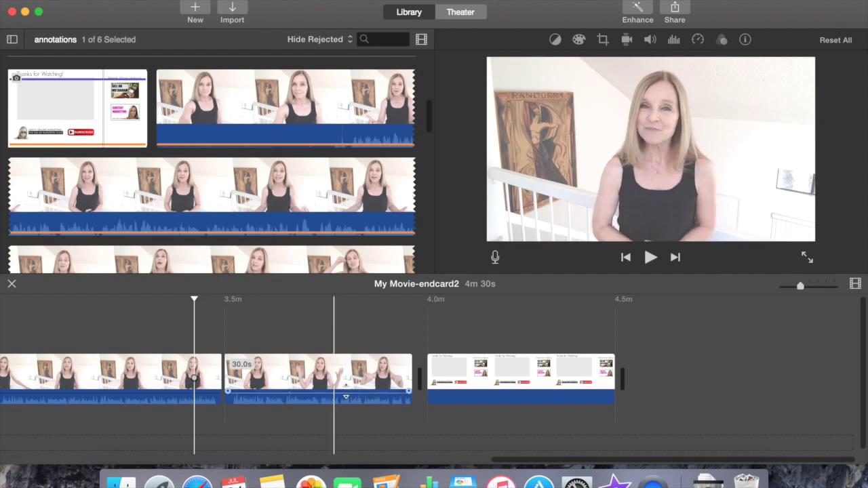
{"action": "left_click", "coordinate": [346, 384]}
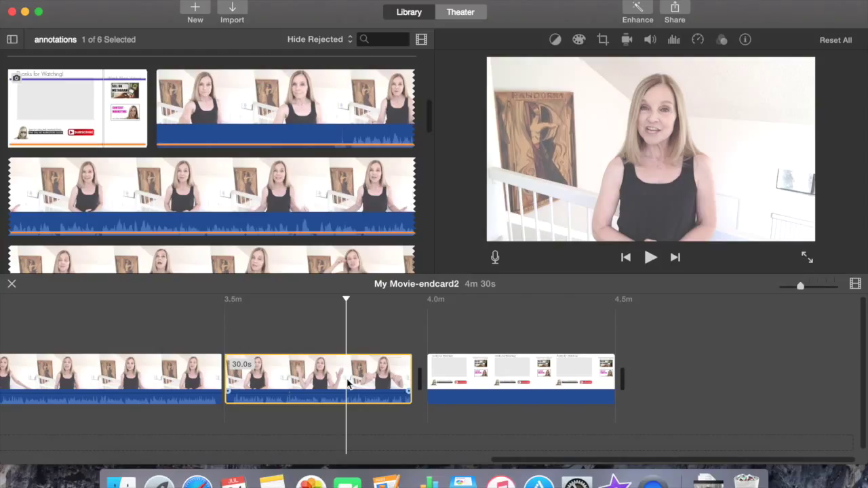
Place the 30-second clip above the end card with the Picture in Picture overlay style.
{"action": "left_click_drag", "start_coordinate": [347, 383], "coordinate": [347, 332]}
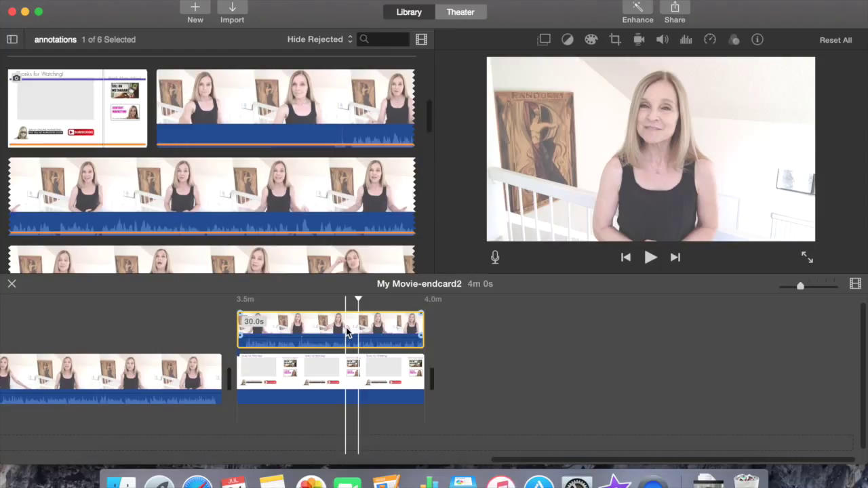
{"action": "left_click", "coordinate": [347, 332]}
{"action": "left_click", "coordinate": [546, 41]}
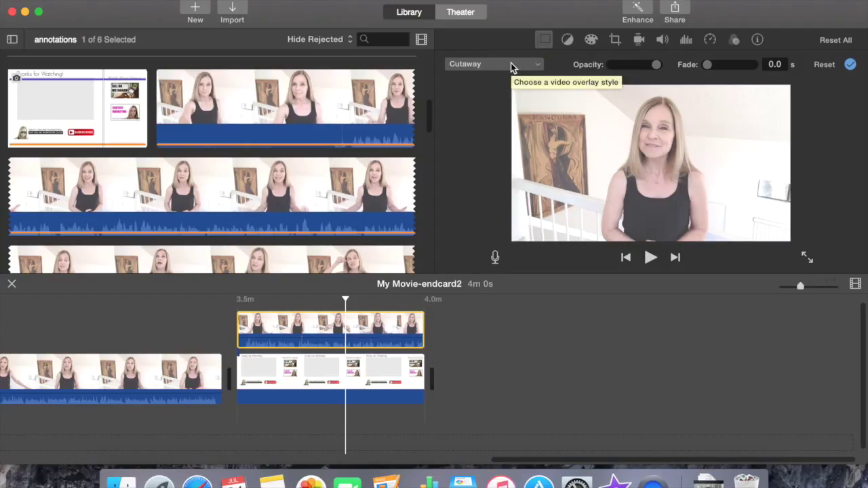
{"action": "left_click", "coordinate": [512, 66]}
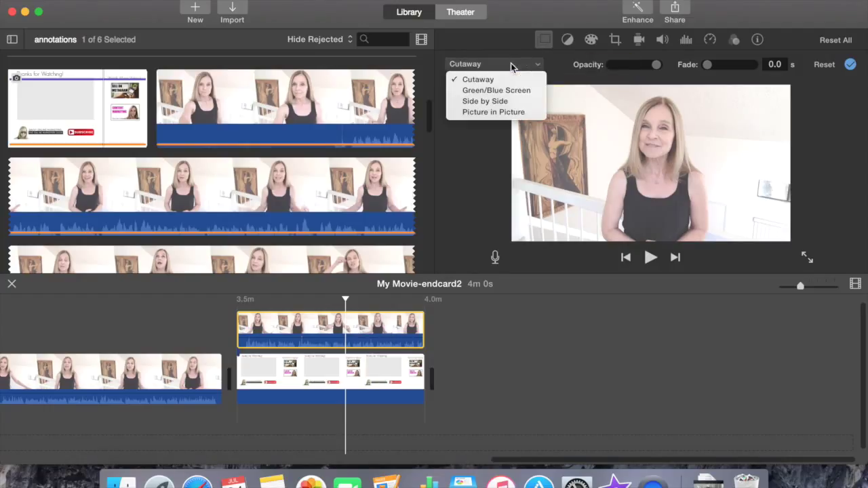
{"action": "left_click", "coordinate": [500, 114]}
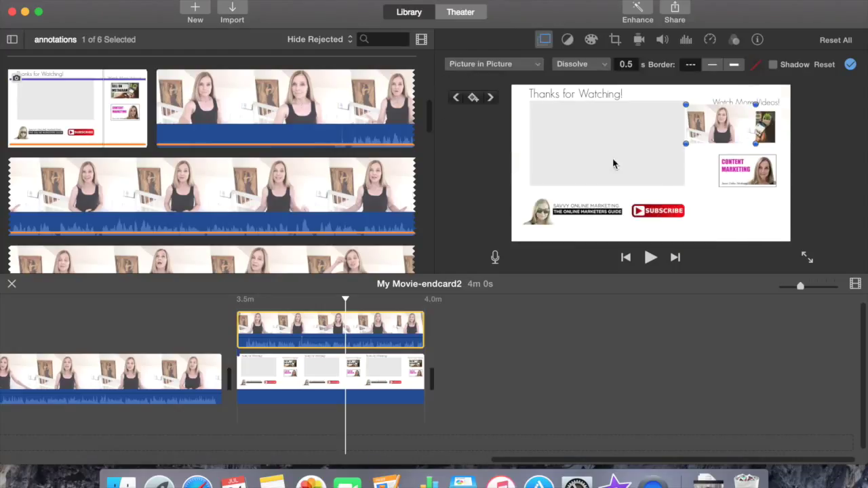
Move and enlarge the picture-in-picture inset to fill the end card's grey video box.
{"action": "left_click", "coordinate": [714, 133]}
{"action": "left_click_drag", "start_coordinate": [714, 133], "coordinate": [610, 145]}
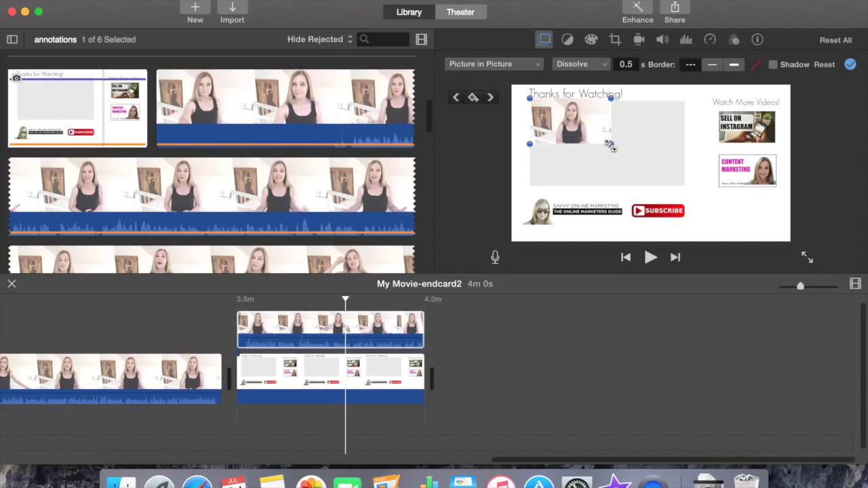
{"action": "left_click_drag", "start_coordinate": [610, 145], "coordinate": [670, 188]}
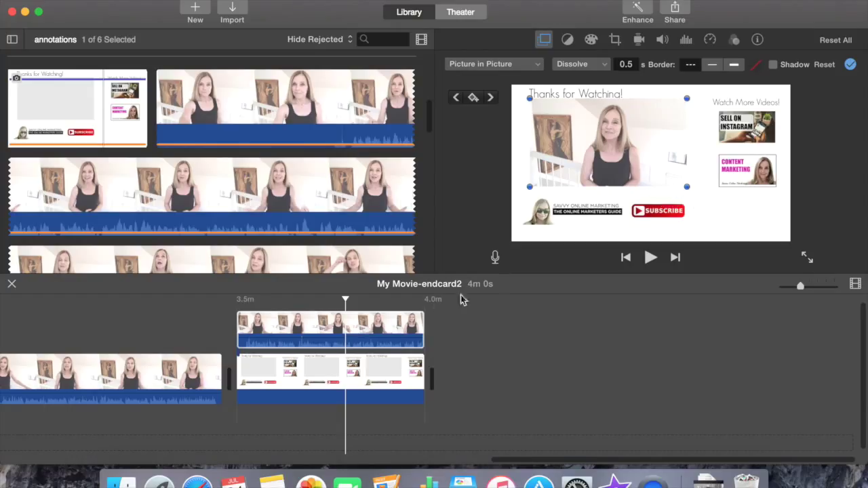
{"action": "left_click", "coordinate": [652, 390]}
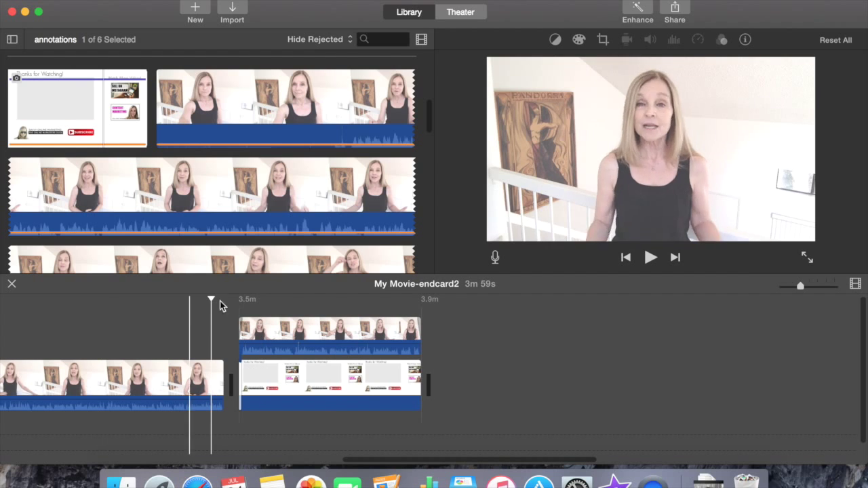
{"action": "left_click", "coordinate": [650, 257]}
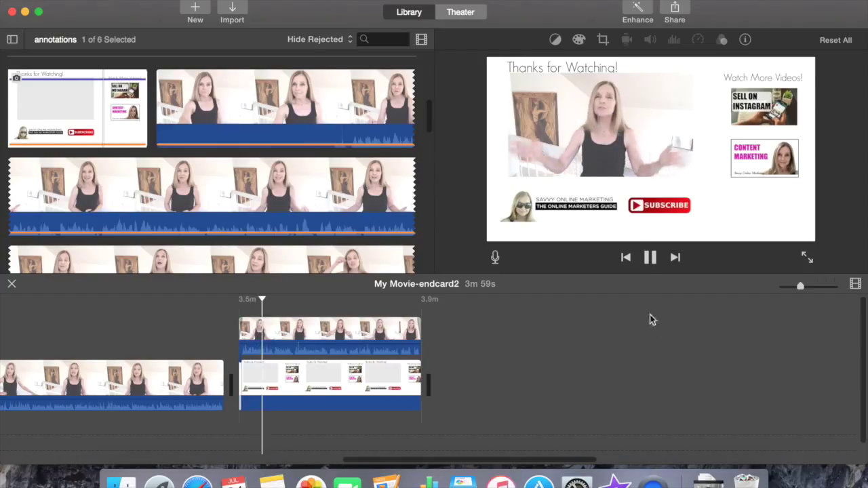
{"action": "left_click", "coordinate": [651, 259]}
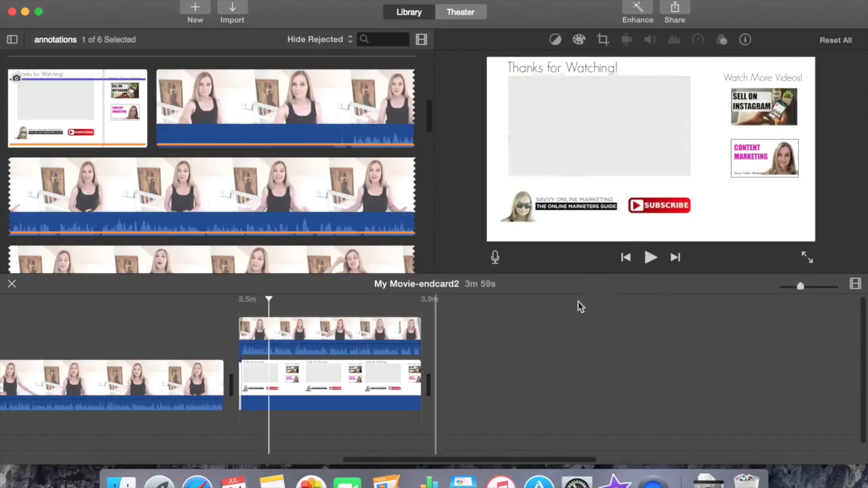
{"action": "left_click", "coordinate": [272, 392]}
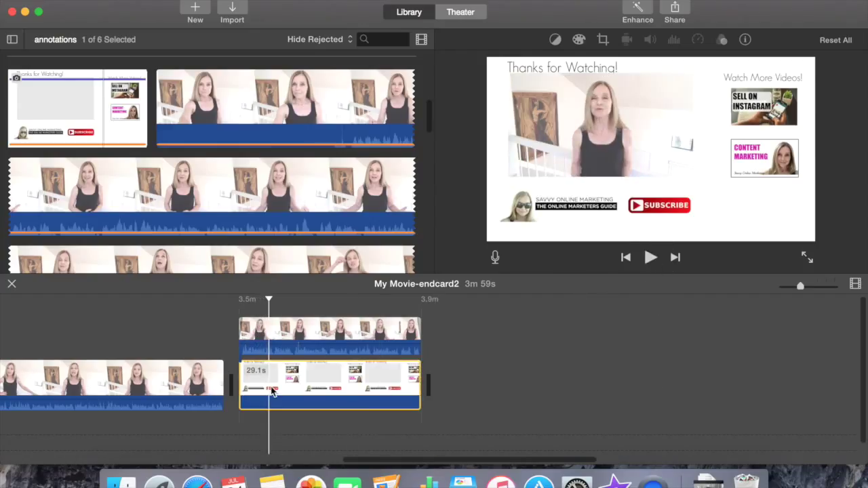